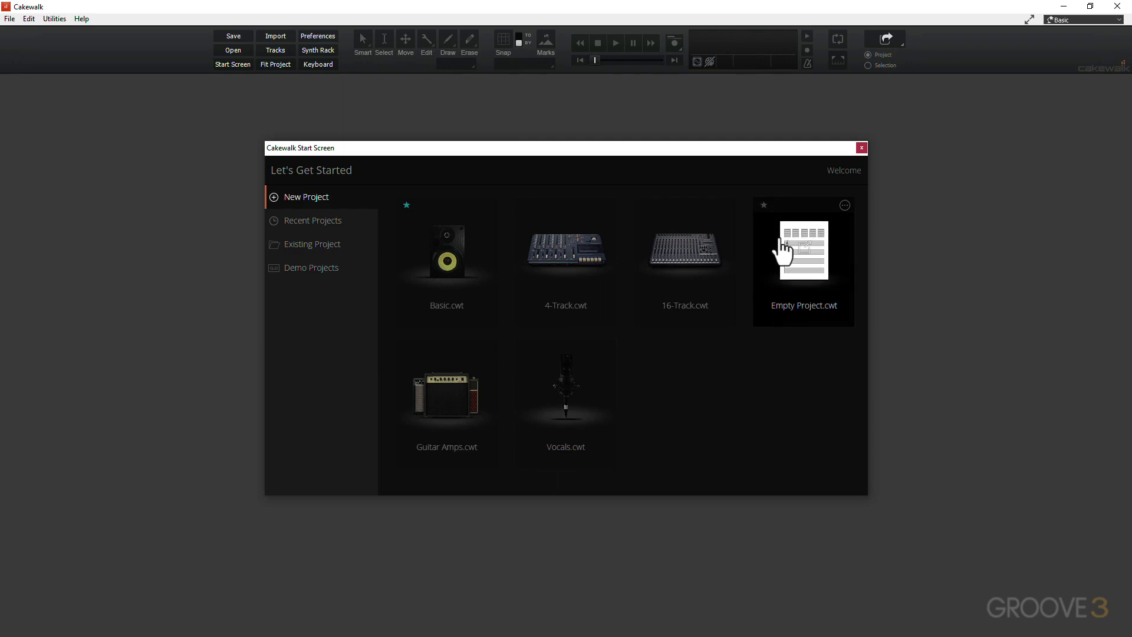
Create a new project from the 4-Track template, and select Track 2 followed by Track 1.
{"action": "left_click", "coordinate": [576, 251]}
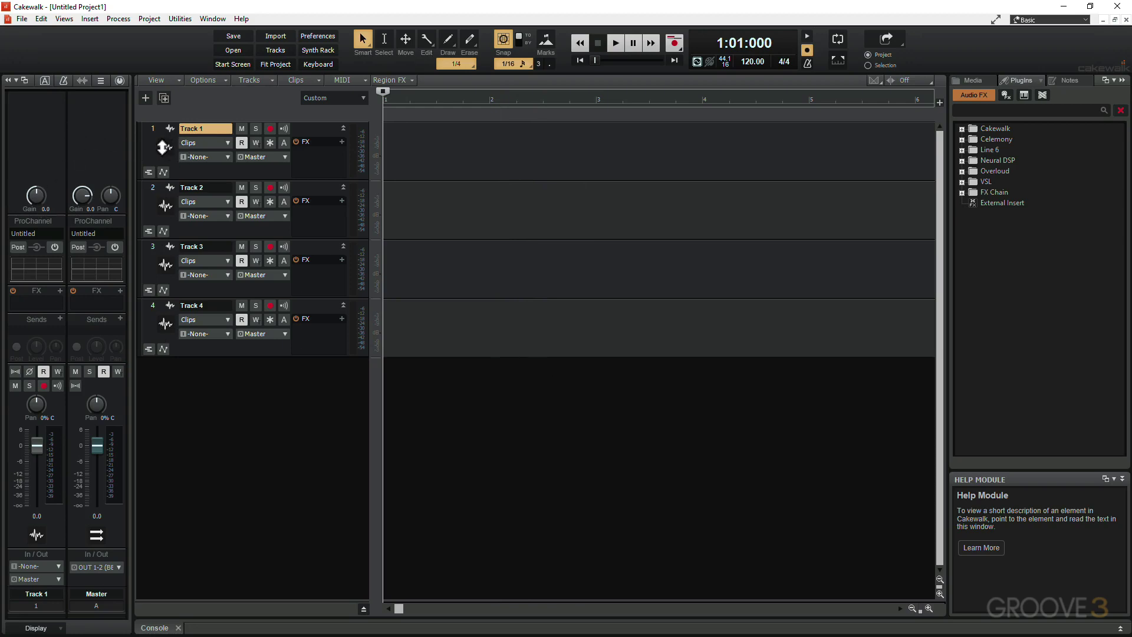
{"action": "key", "text": "Down"}
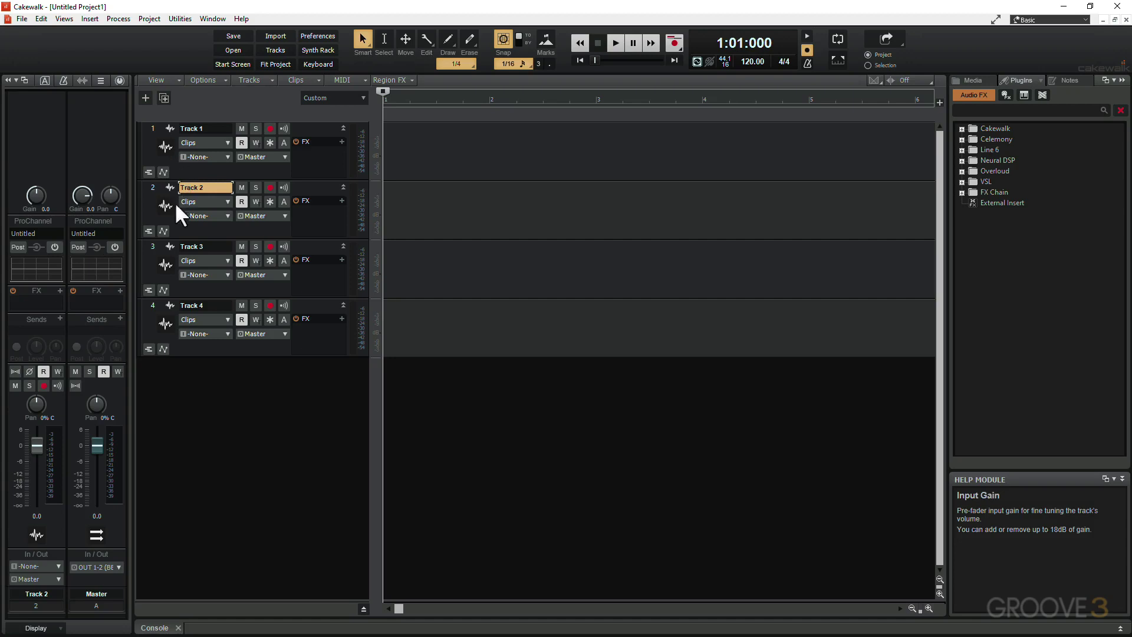
{"action": "left_click", "coordinate": [167, 126]}
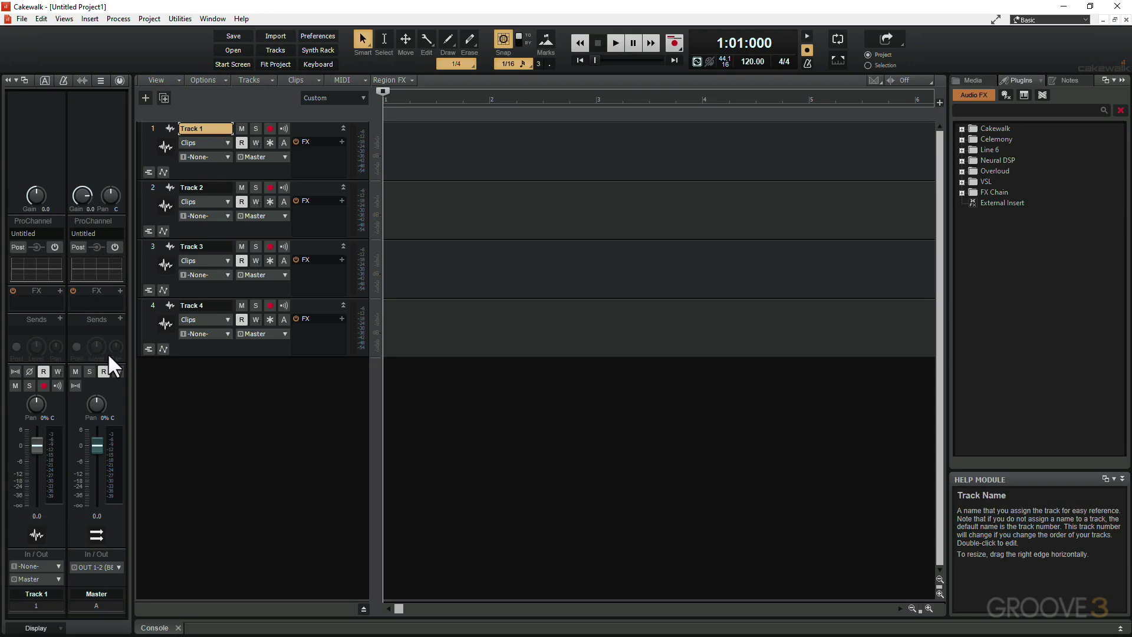
Collapse and restore the Inspector, and do the same with the Browser.
{"action": "key", "text": "i"}
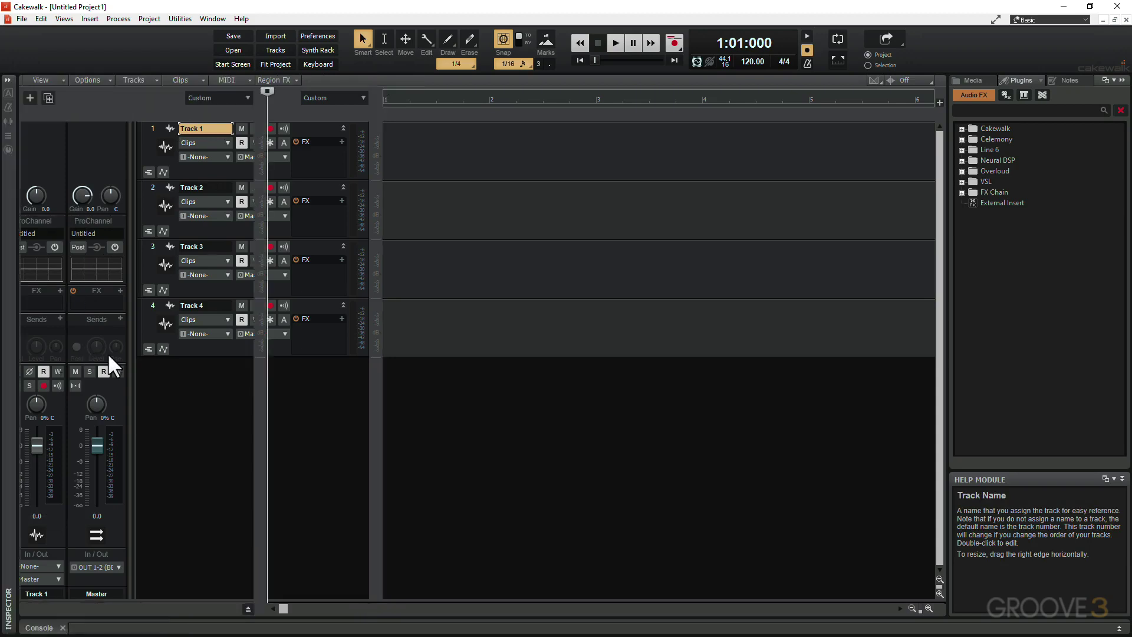
{"action": "key", "text": "i"}
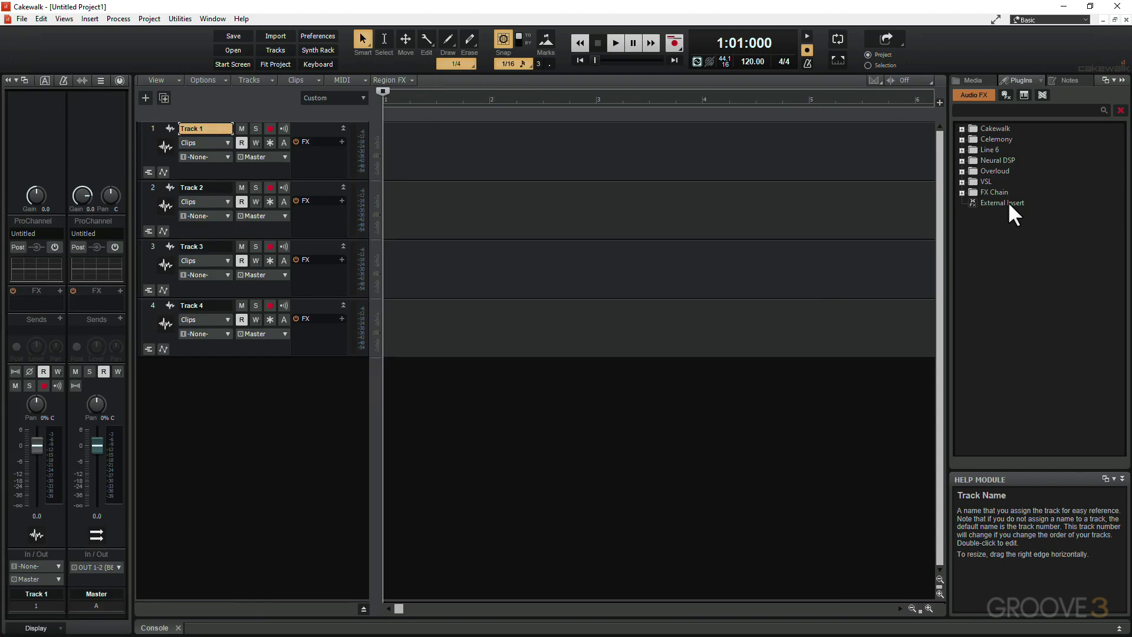
{"action": "key", "text": "b"}
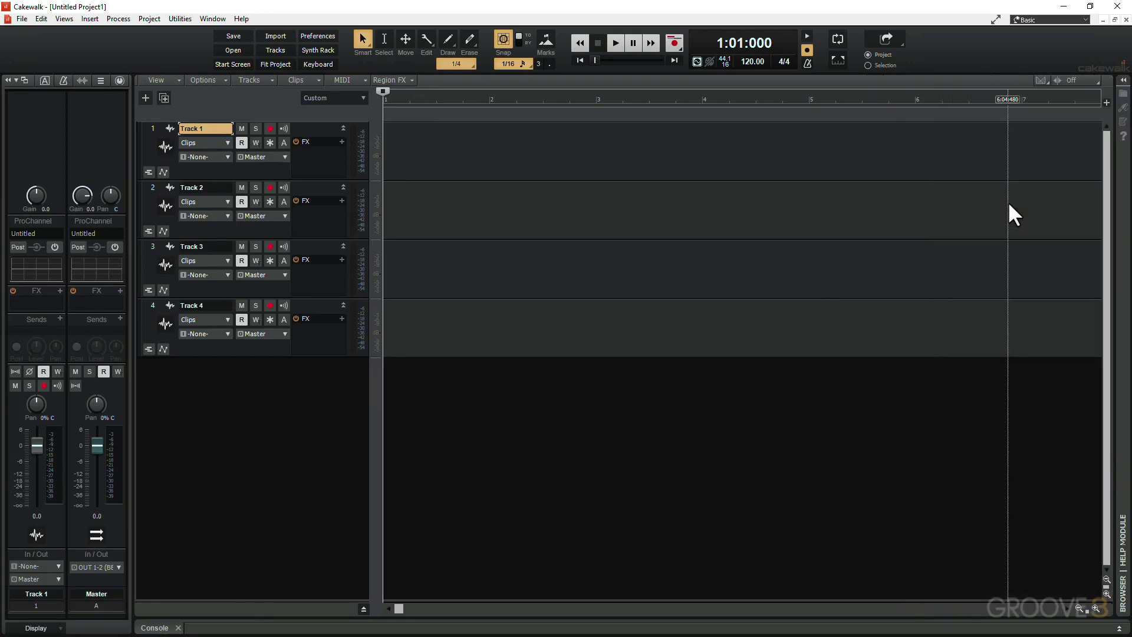
{"action": "key", "text": "b"}
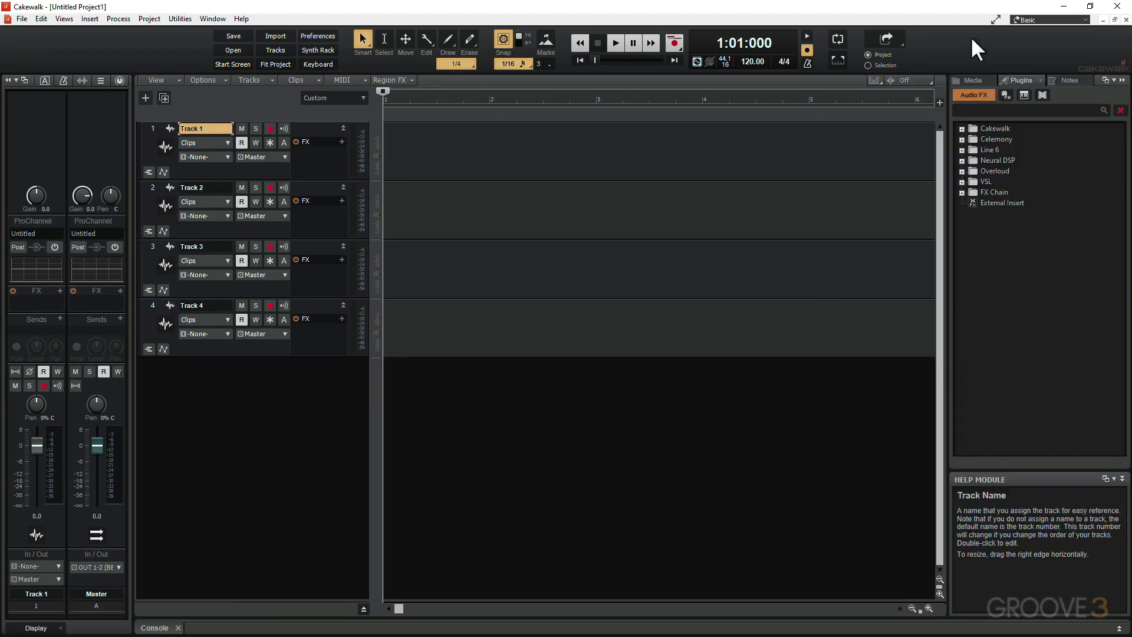
Look through the Browser's Media, Plugins and Notes sections, including the plug-in sorting options, and return to Media.
{"action": "left_click", "coordinate": [981, 80]}
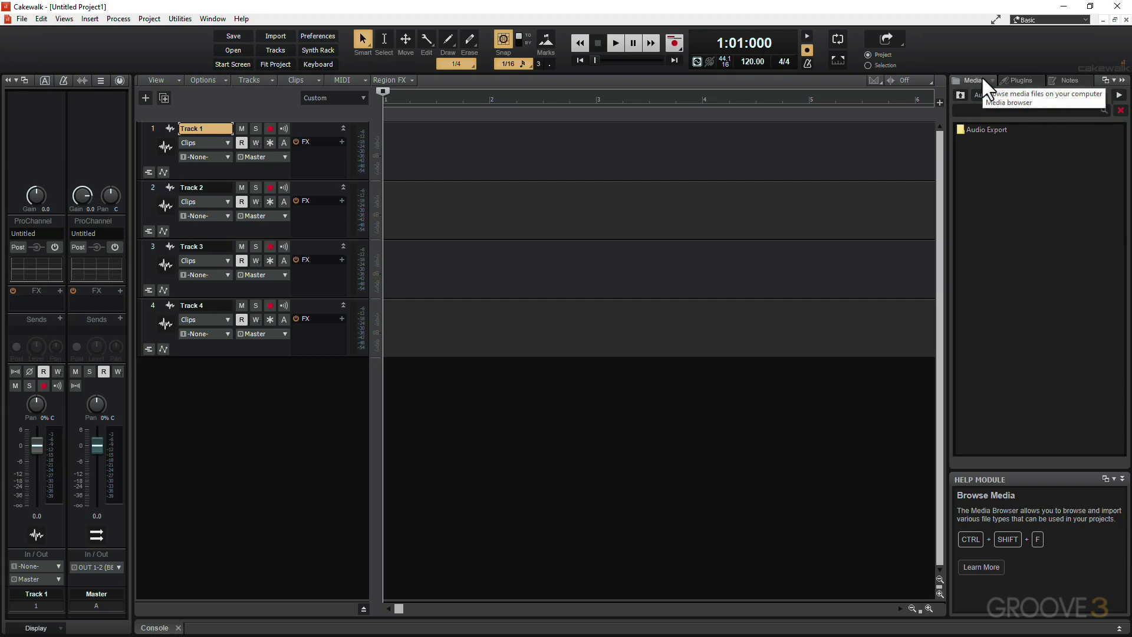
{"action": "left_click", "coordinate": [1023, 81]}
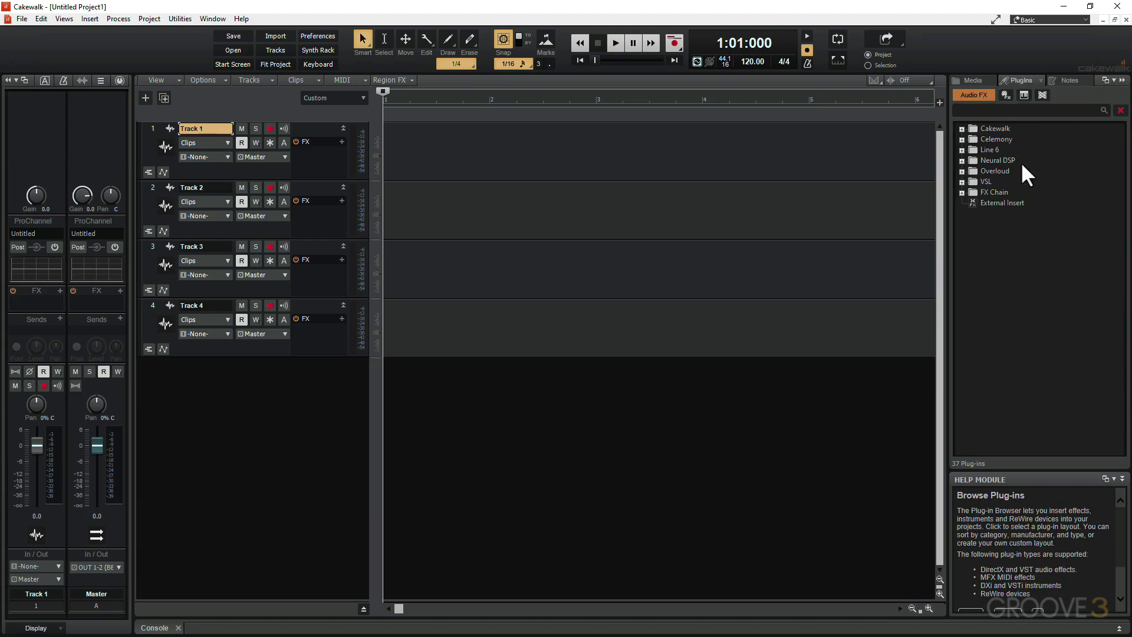
{"action": "left_click", "coordinate": [1042, 81]}
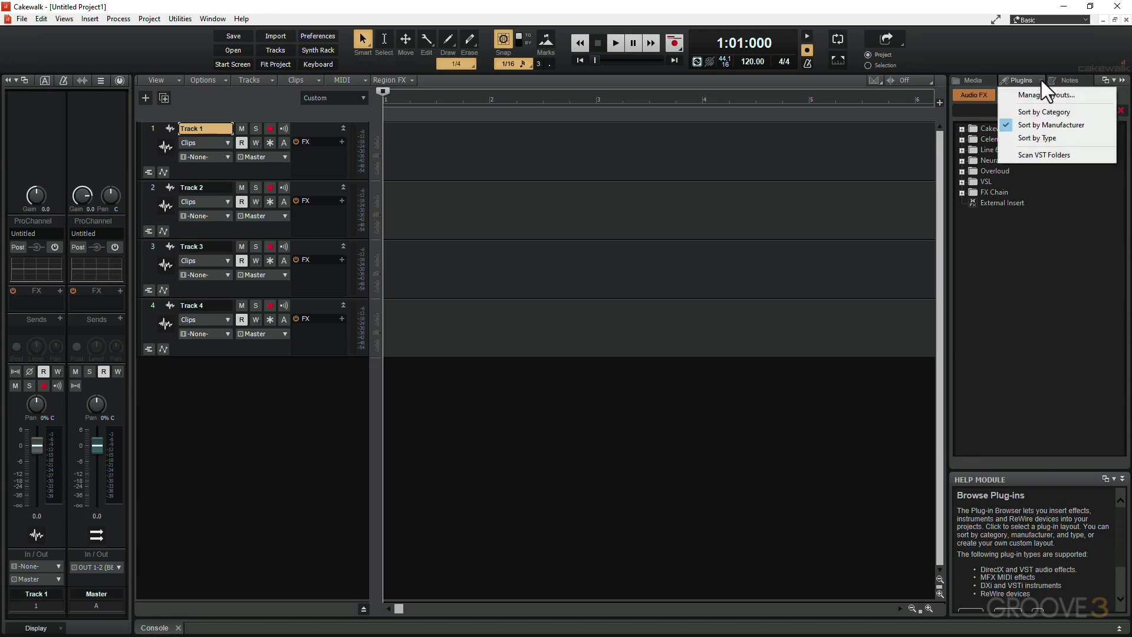
{"action": "left_click", "coordinate": [1057, 212]}
{"action": "left_click", "coordinate": [1073, 79]}
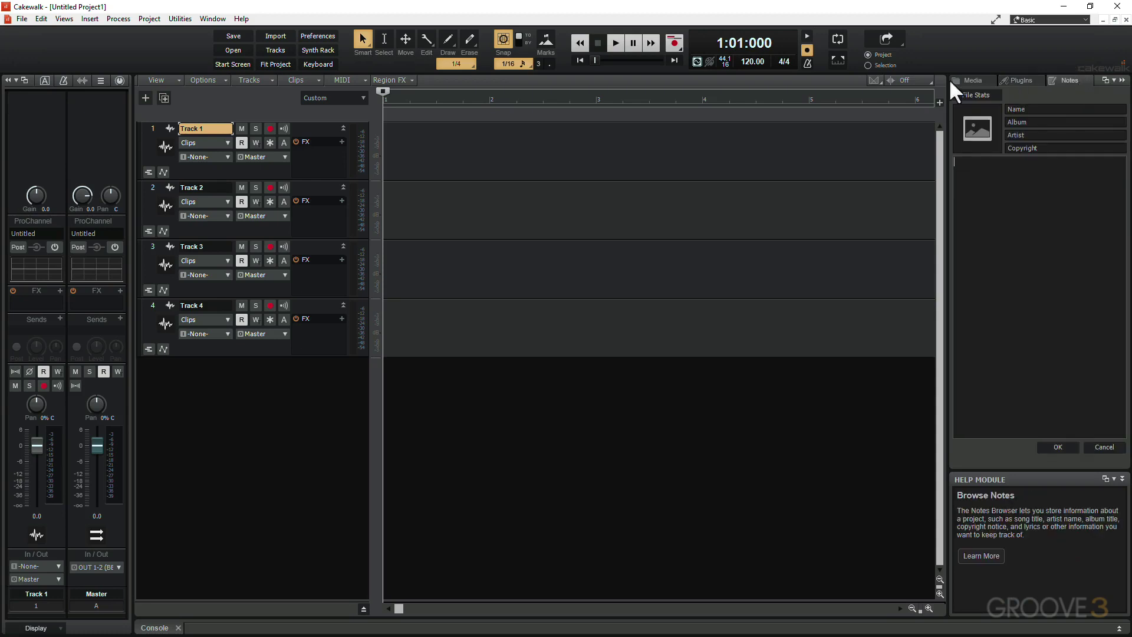
{"action": "left_click", "coordinate": [967, 83]}
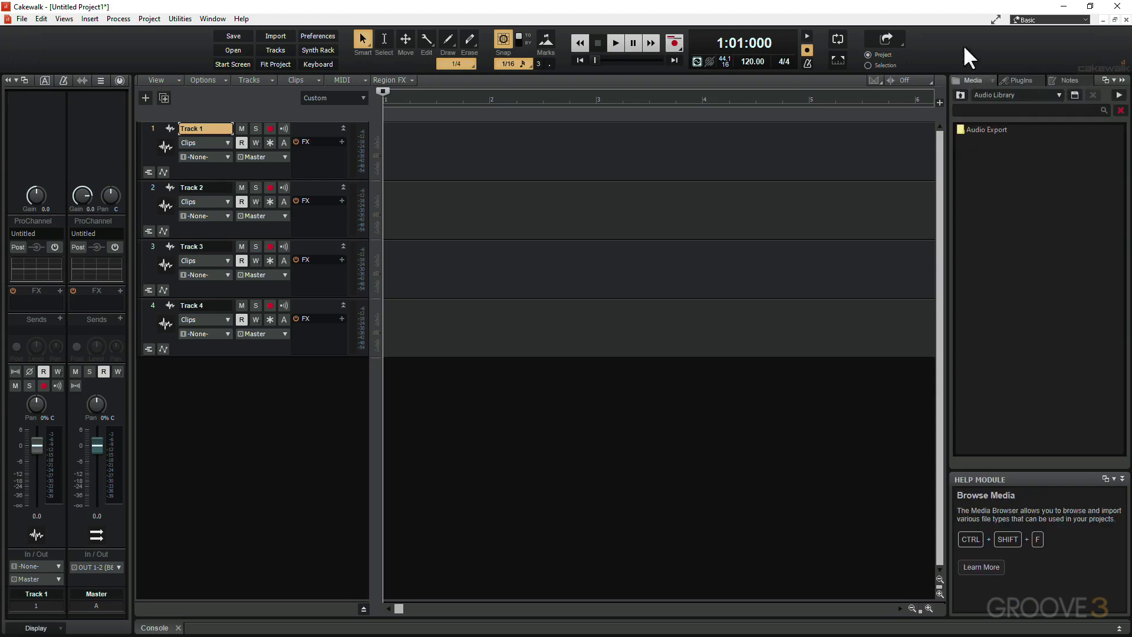
Hide and restore the Control Bar, and move the Now Time marker to 2:04:000 and back to the project start.
{"action": "key", "text": "c"}
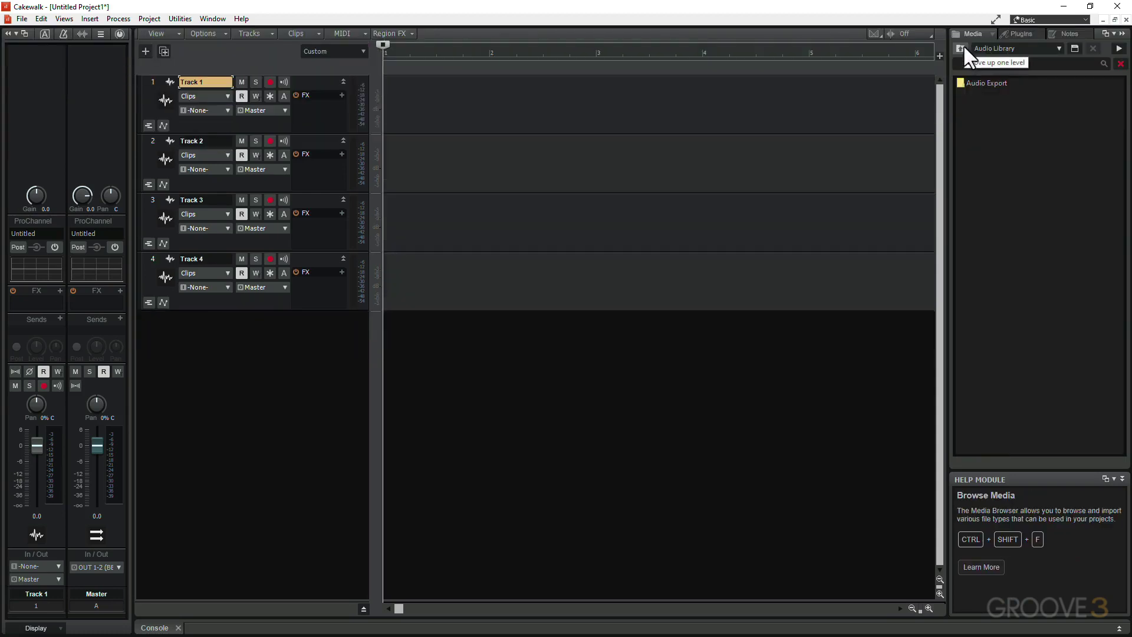
{"action": "key", "text": "c"}
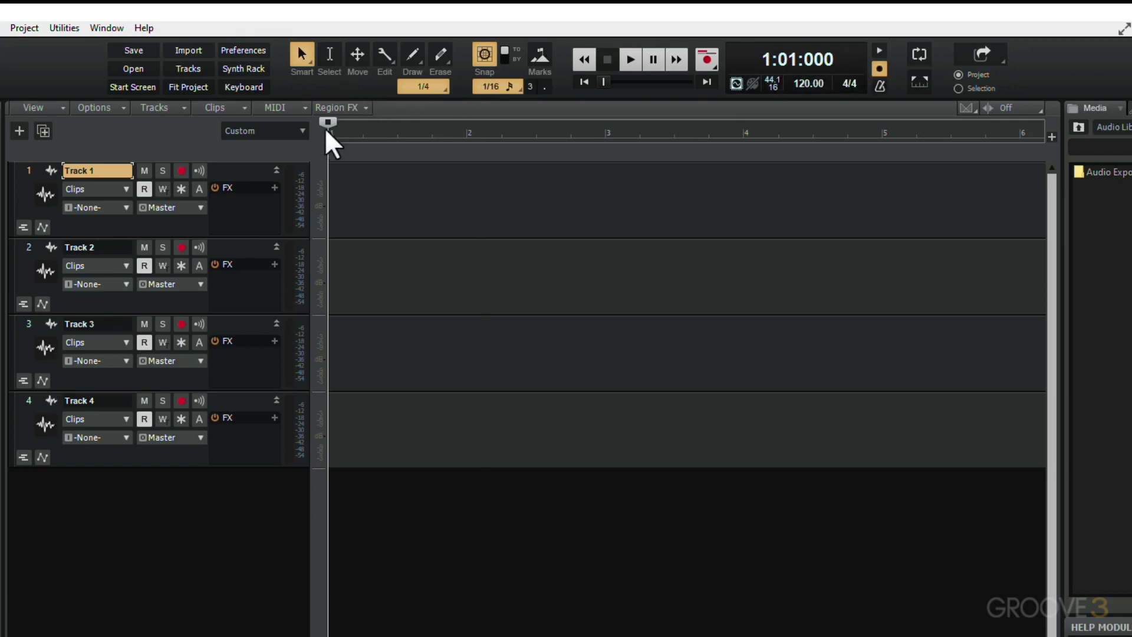
{"action": "mouse_move", "coordinate": [334, 124]}
{"action": "left_mouse_down"}
{"action": "mouse_move", "coordinate": [571, 124]}
{"action": "mouse_move", "coordinate": [348, 133]}
{"action": "left_mouse_up"}
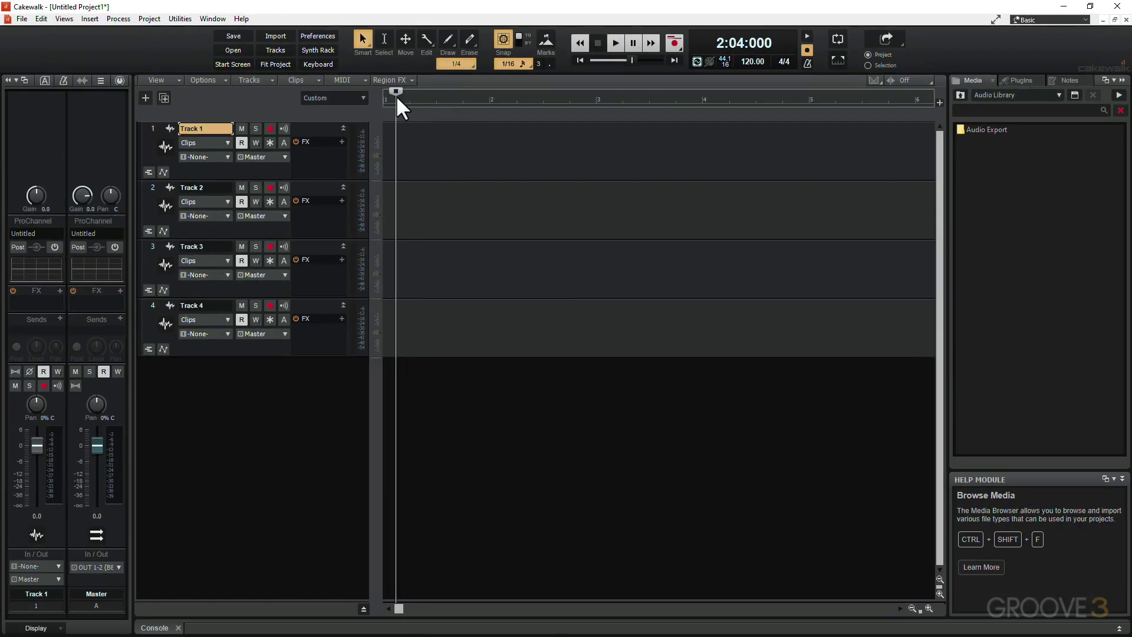
{"action": "left_click_drag", "start_coordinate": [395, 95], "coordinate": [379, 98]}
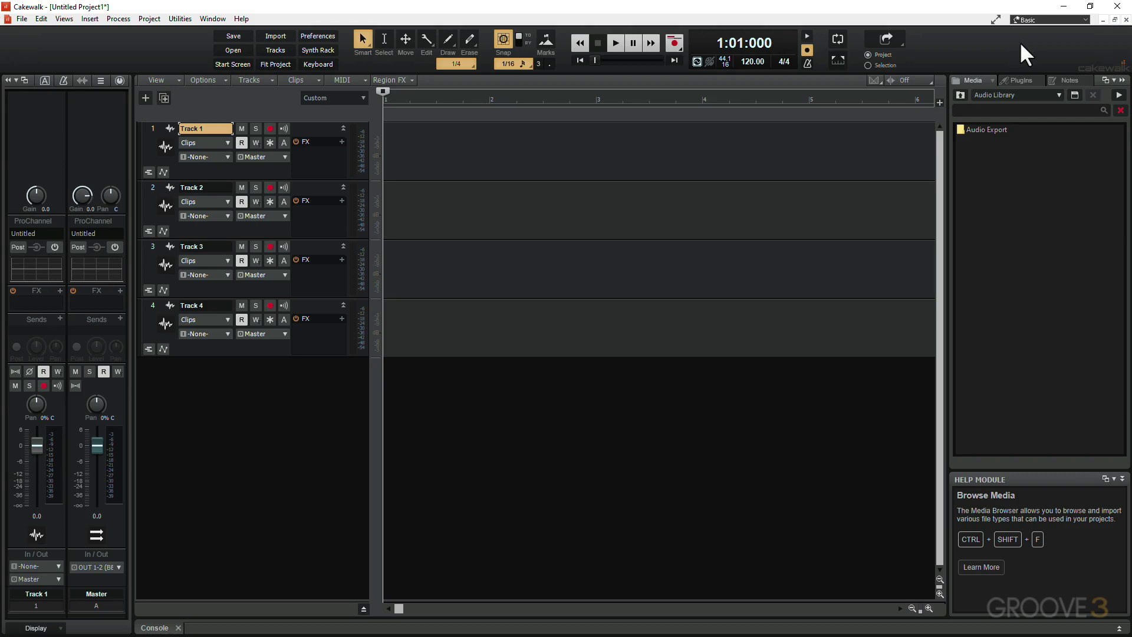
Switch the workspace from Basic to Advanced.
{"action": "left_click", "coordinate": [1060, 20]}
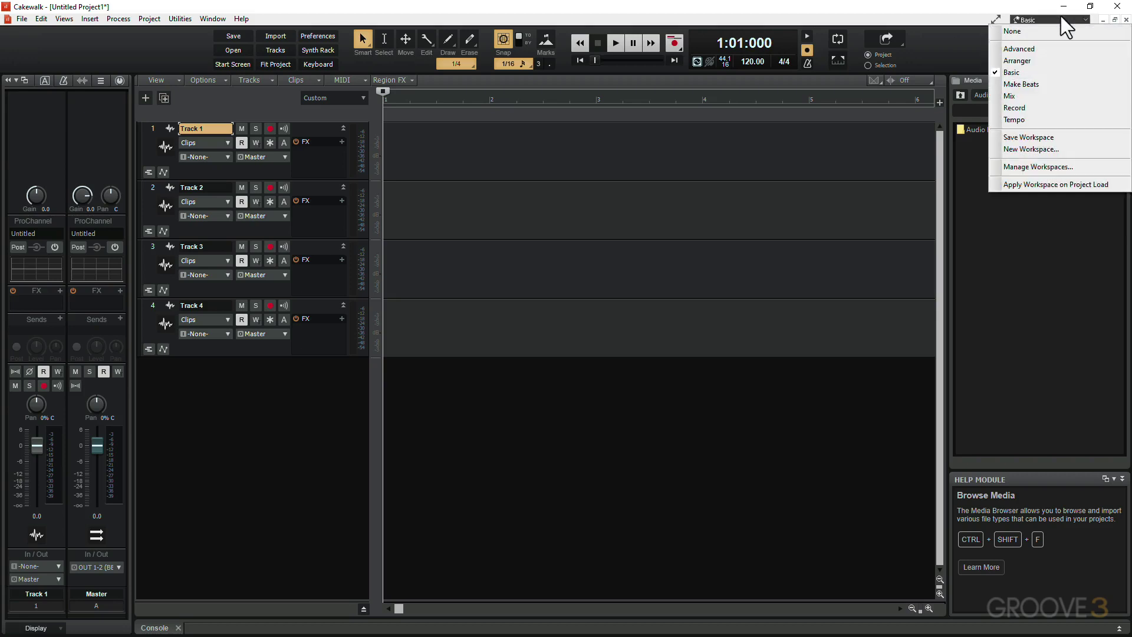
{"action": "left_click", "coordinate": [1036, 50]}
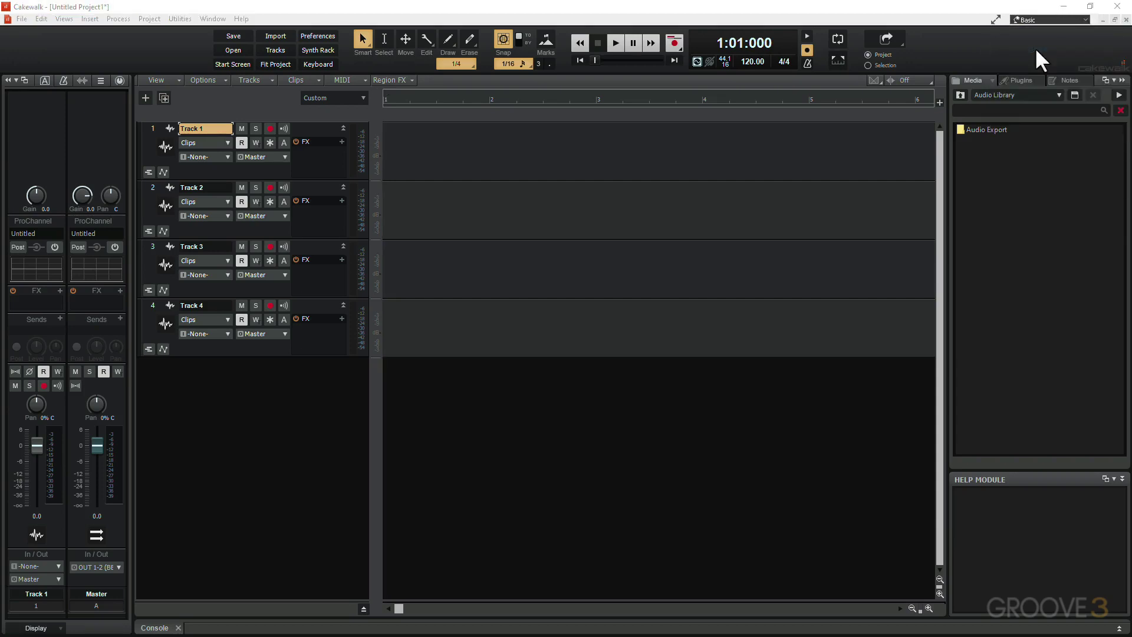
{"action": "mouse_move", "coordinate": [1036, 48]}
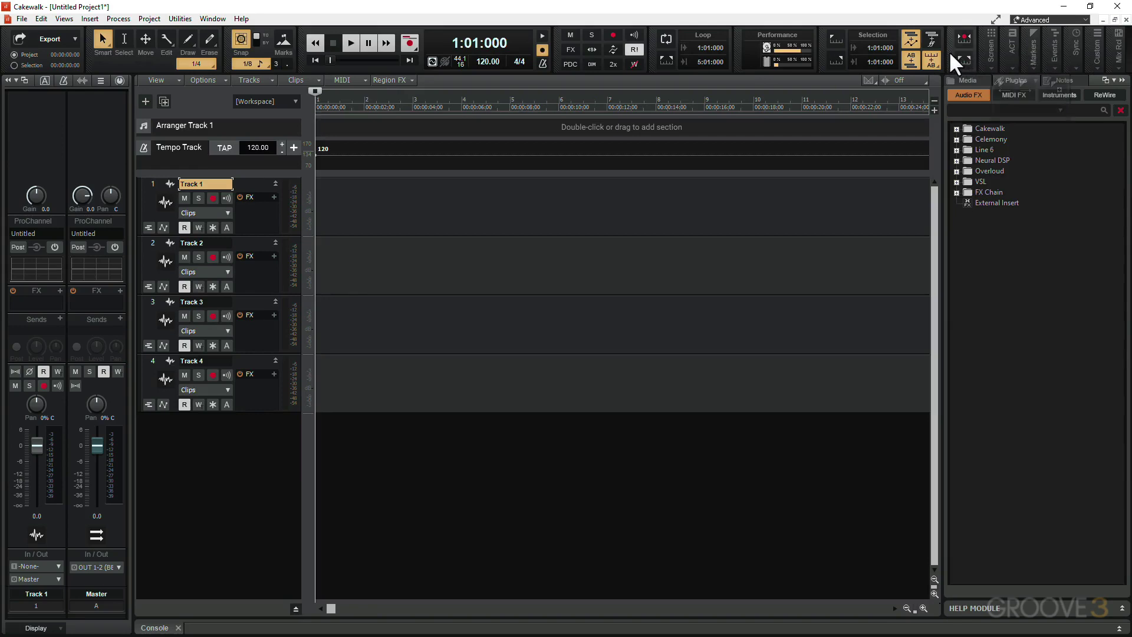
Rearrange the Control Bar by placing the Punch module before Selection and the Transport module after Loop.
{"action": "left_click_drag", "start_coordinate": [951, 52], "coordinate": [835, 58]}
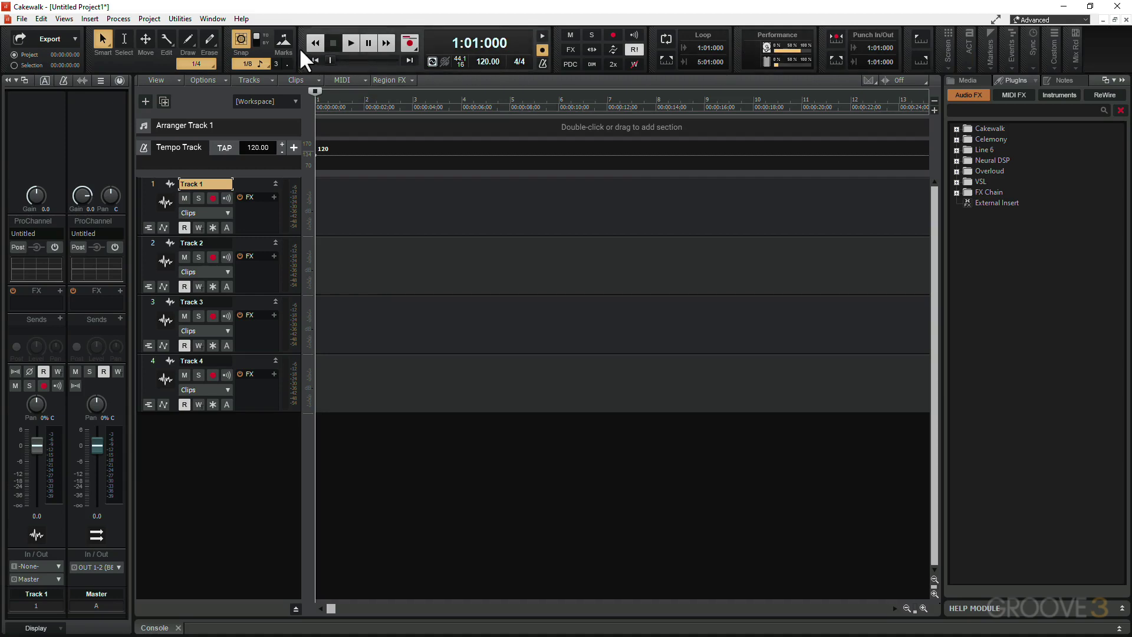
{"action": "left_click_drag", "start_coordinate": [303, 50], "coordinate": [502, 50]}
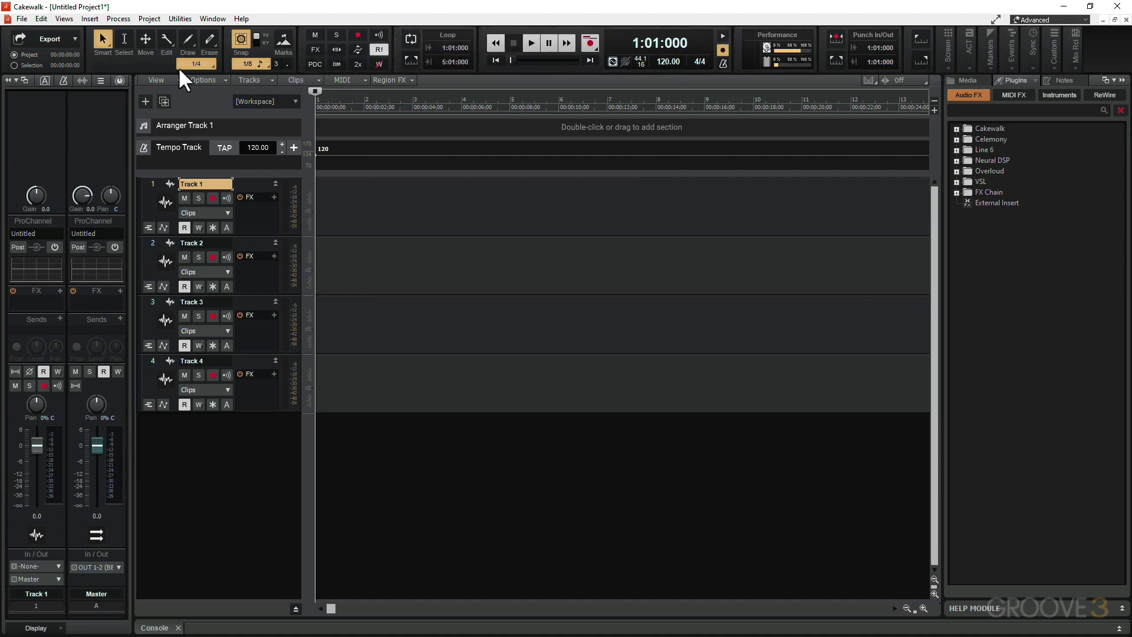
Resize the Tools module in the Control Bar to Collapsed.
{"action": "right_click", "coordinate": [88, 49]}
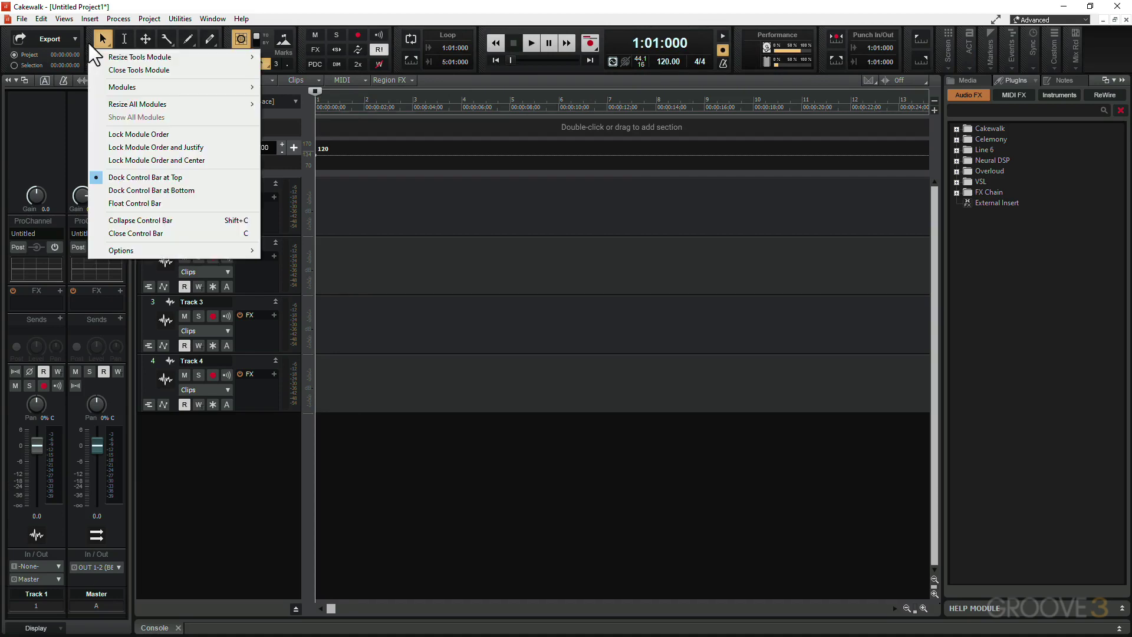
{"action": "mouse_move", "coordinate": [109, 54]}
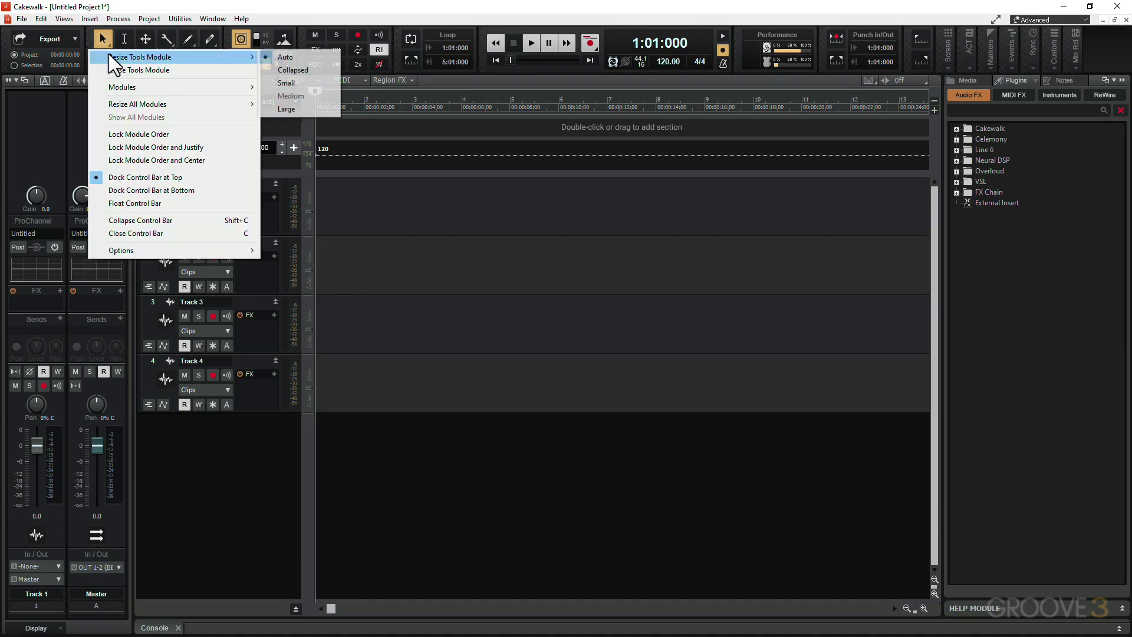
{"action": "left_click", "coordinate": [285, 70]}
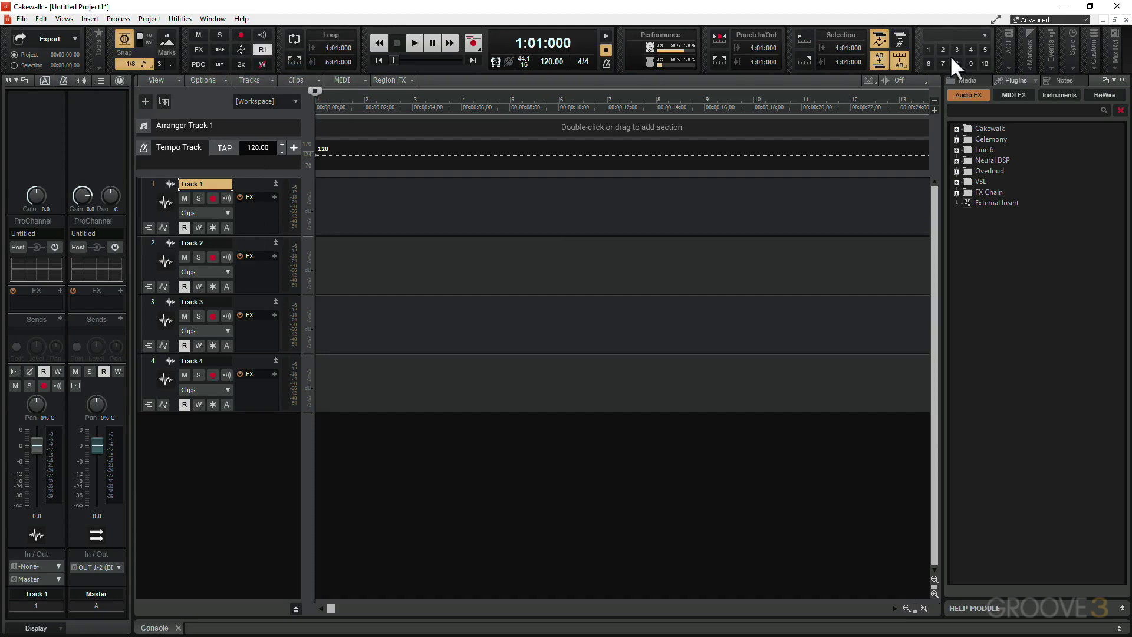
Return to the Basic workspace and add the Markers module to the Control Bar.
{"action": "left_click", "coordinate": [1052, 20]}
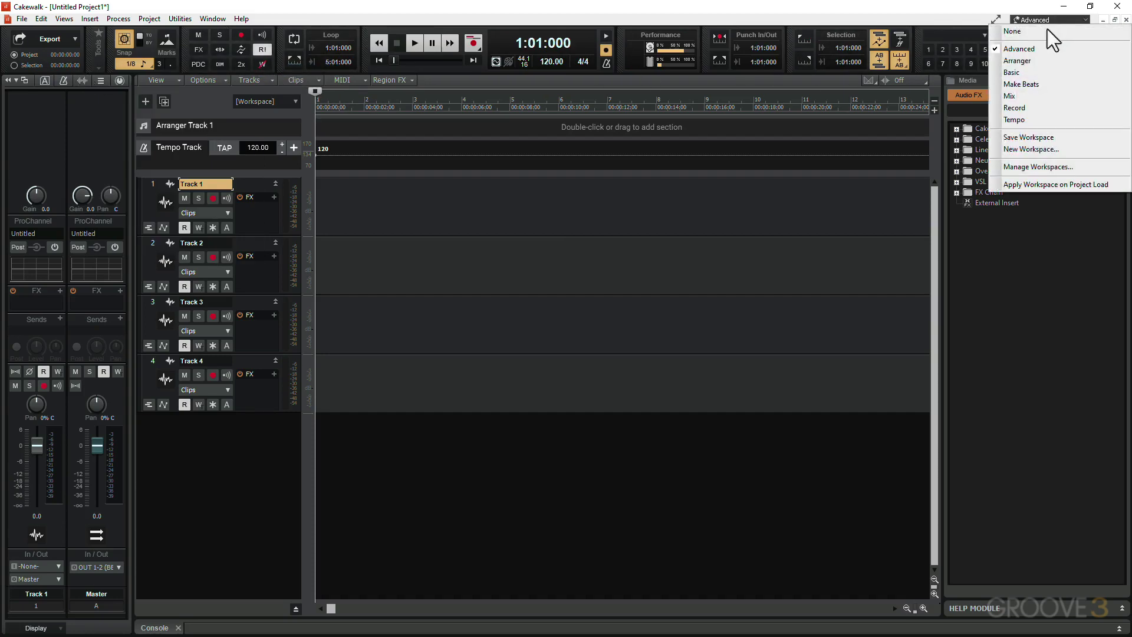
{"action": "left_click", "coordinate": [1036, 75]}
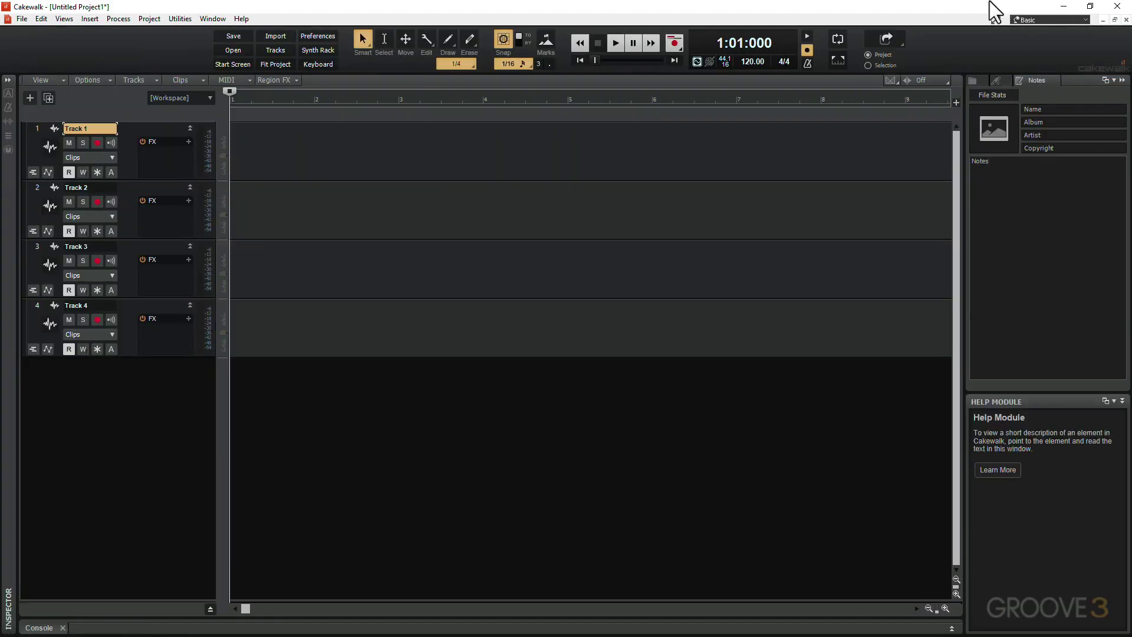
{"action": "right_click", "coordinate": [984, 39]}
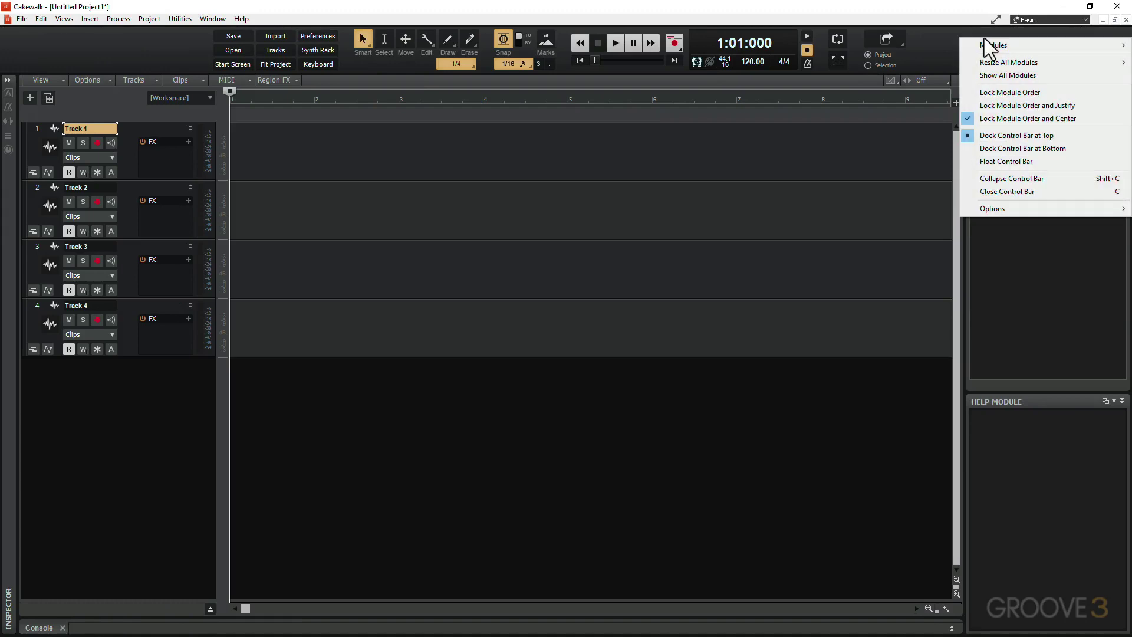
{"action": "mouse_move", "coordinate": [985, 40]}
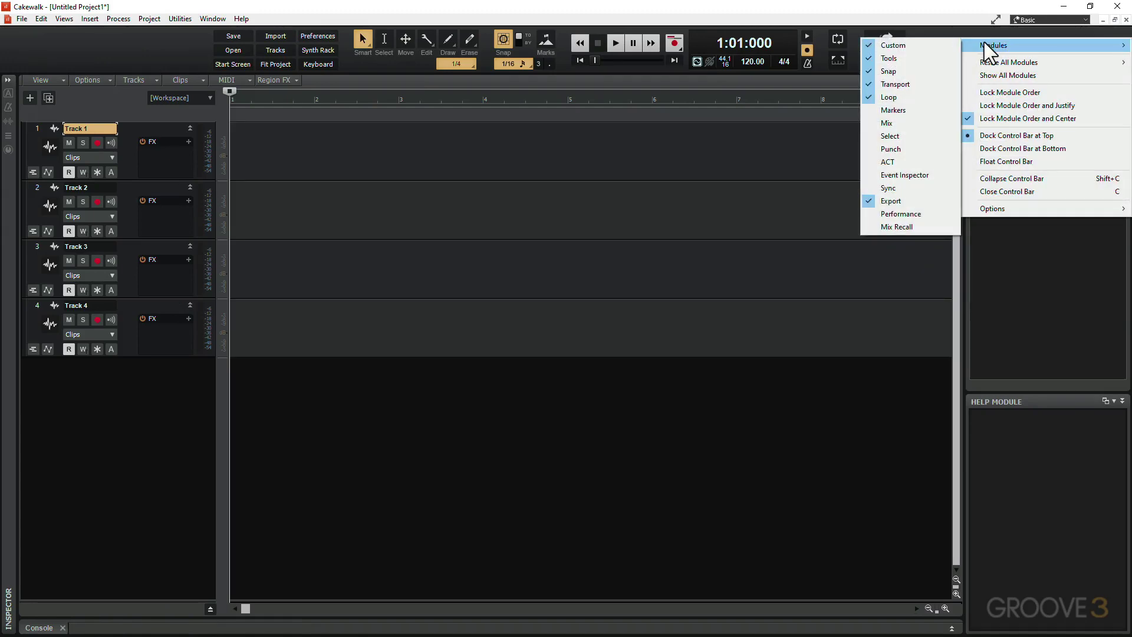
{"action": "left_click", "coordinate": [920, 112]}
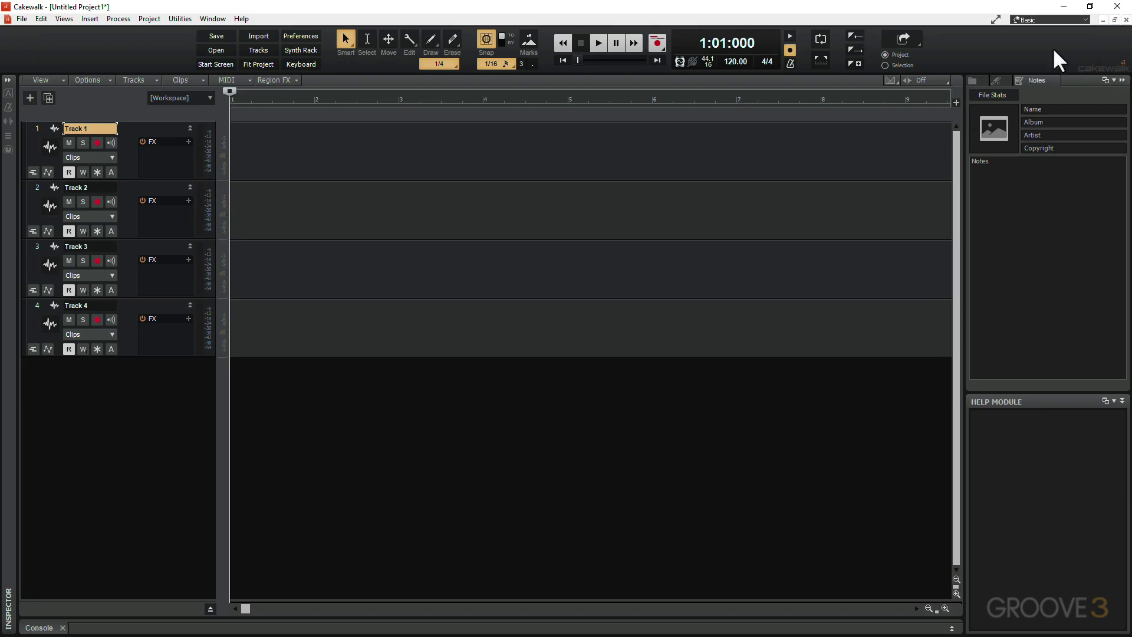
Undock the Browser into a floating window and dock it back in its original place.
{"action": "left_click", "coordinate": [1105, 79]}
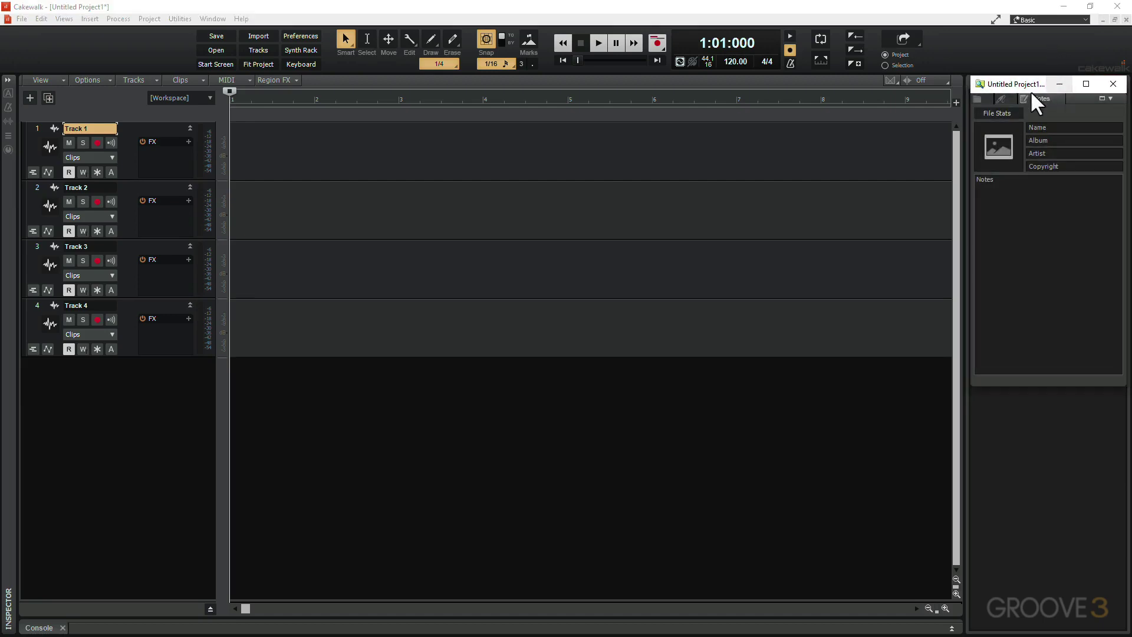
{"action": "left_click_drag", "start_coordinate": [990, 85], "coordinate": [1039, 76]}
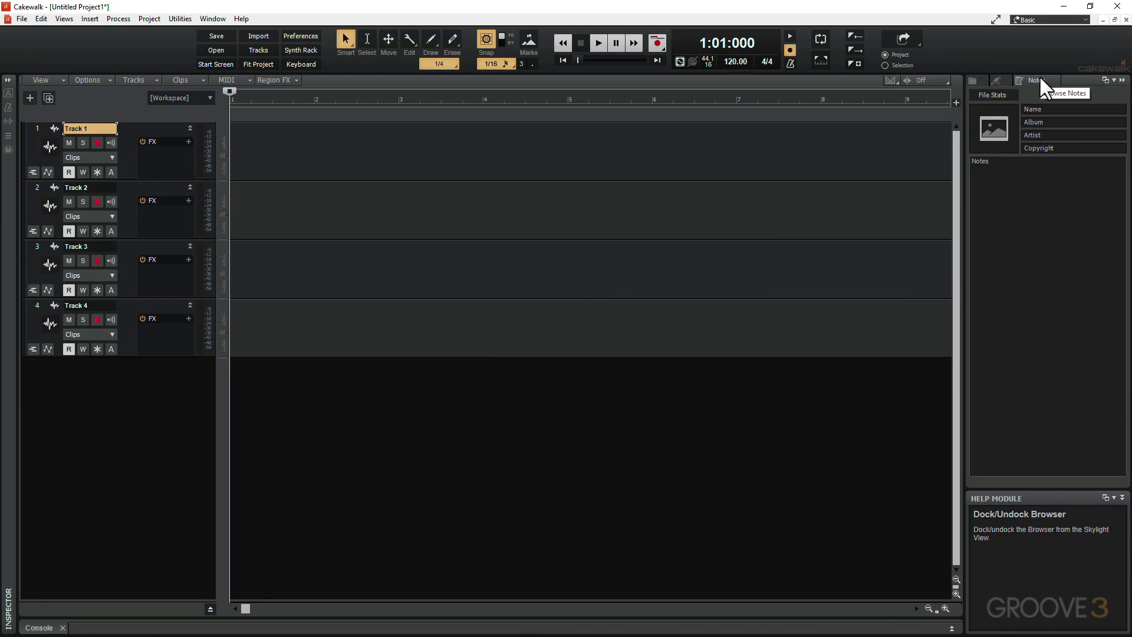
Dock the Control Bar at the bottom of the project window.
{"action": "right_click", "coordinate": [999, 45]}
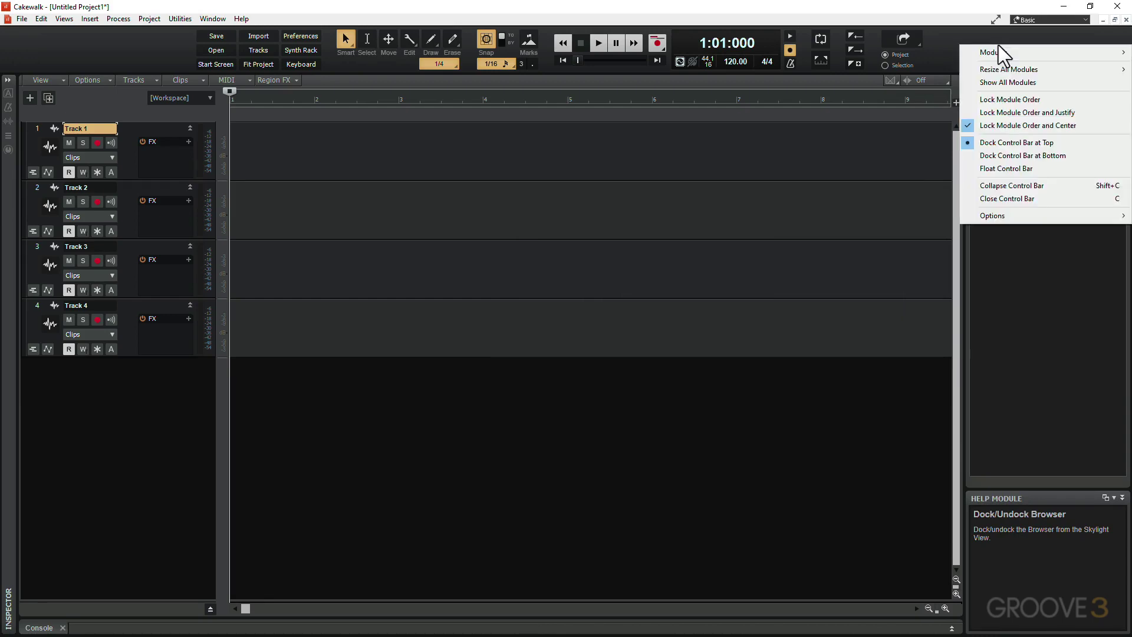
{"action": "left_click", "coordinate": [1010, 156]}
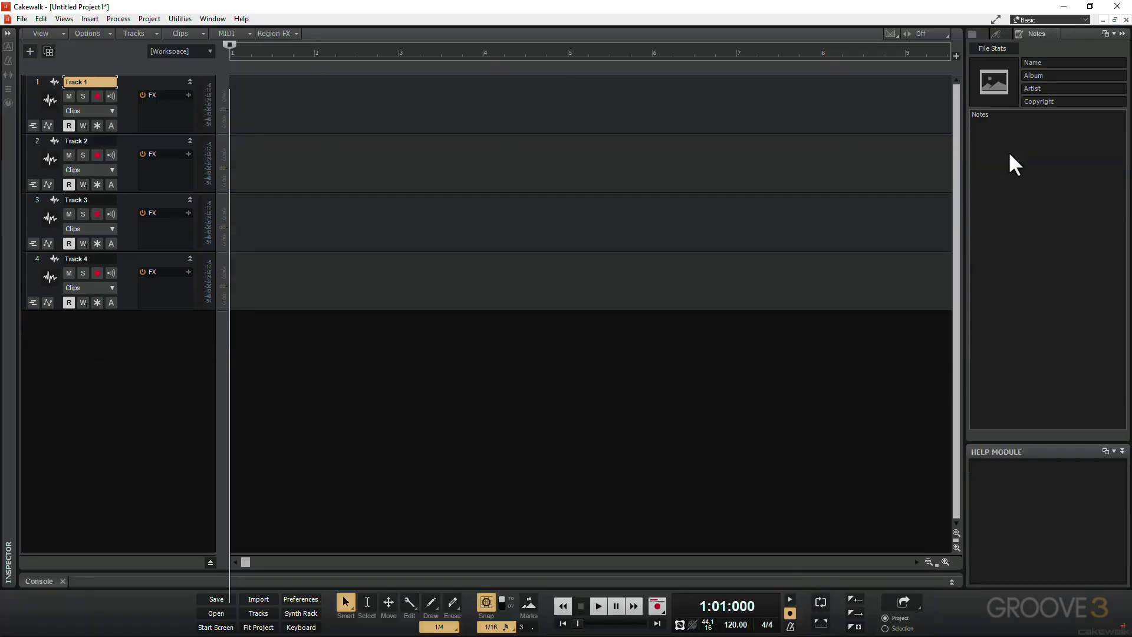